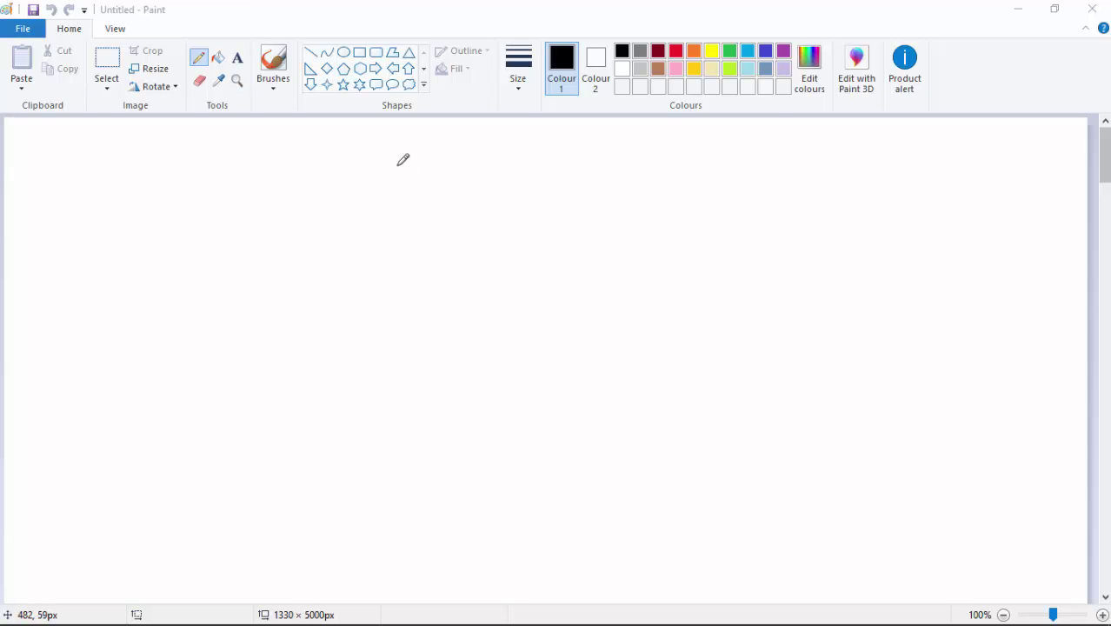
# Step: Handwrite the heading 'Ans: 1.3.2' in black at the top centre and underline it
pyautogui.moveTo(401, 180)
pyautogui.mouseDown()
pyautogui.moveTo(414, 166)
pyautogui.moveTo(452, 178)
pyautogui.moveTo(548, 167)
pyautogui.moveTo(539, 176)
pyautogui.moveTo(611, 171)
pyautogui.moveTo(632, 187)
pyautogui.mouseUp()
pyautogui.click(483, 177)
pyautogui.click(523, 173)
pyautogui.click(565, 173)
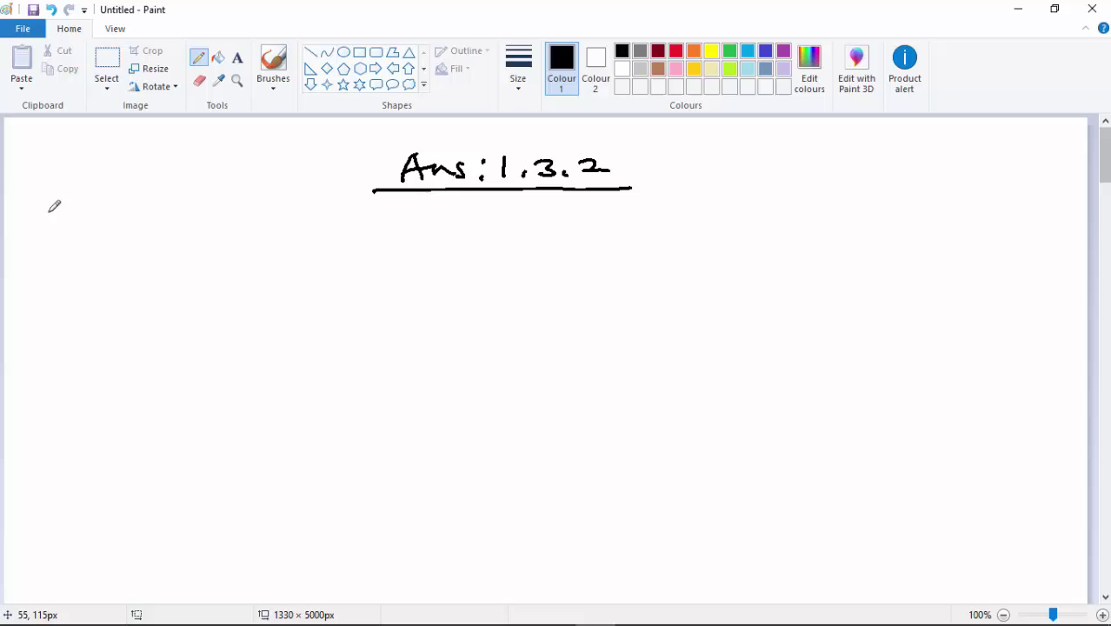
# Step: Handwrite the first equation 'x² + 8x + 16 = P' on the left
pyautogui.moveTo(41, 214); pyautogui.dragTo(70, 226)
pyautogui.moveTo(69, 209)
pyautogui.mouseDown()
pyautogui.moveTo(52, 229)
pyautogui.moveTo(90, 206)
pyautogui.moveTo(117, 215)
pyautogui.mouseUp()
pyautogui.moveTo(109, 207)
pyautogui.mouseDown()
pyautogui.moveTo(108, 228)
pyautogui.moveTo(148, 207)
pyautogui.moveTo(185, 210)
pyautogui.moveTo(176, 224)
pyautogui.moveTo(228, 214)
pyautogui.mouseUp()
pyautogui.moveTo(217, 205)
pyautogui.mouseDown()
pyautogui.moveTo(217, 224)
pyautogui.moveTo(339, 212)
pyautogui.mouseUp()
pyautogui.moveTo(366, 201)
pyautogui.mouseDown()
pyautogui.moveTo(365, 222)
pyautogui.moveTo(382, 209)
pyautogui.mouseUp()
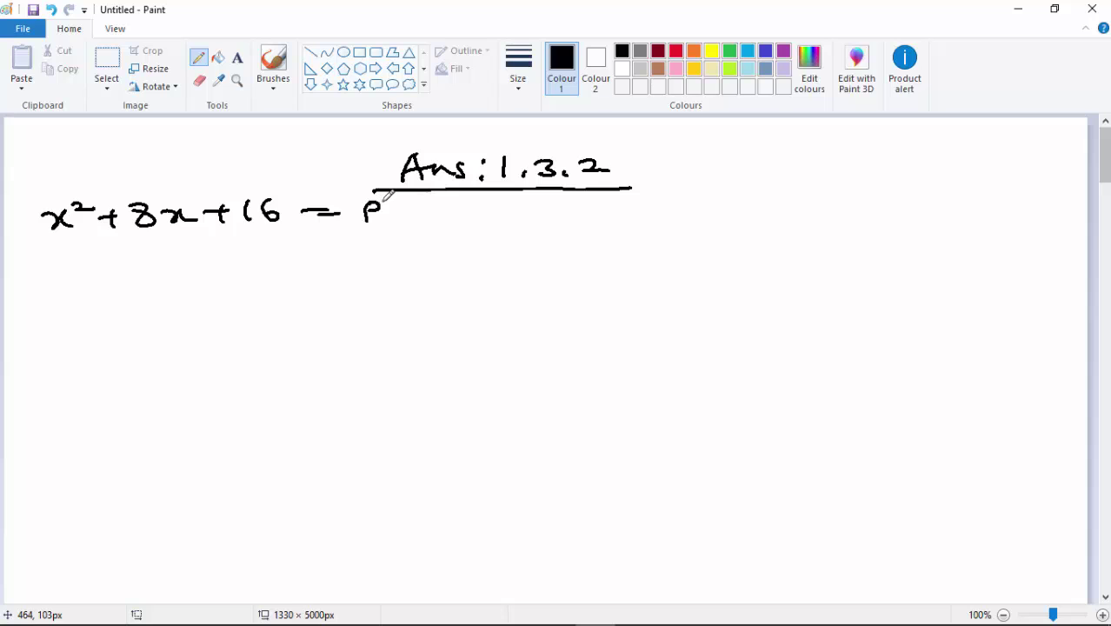
# Step: Write 'x² + 8x + 16 − P = 0' on the line beneath it
pyautogui.moveTo(70, 249)
pyautogui.mouseDown()
pyautogui.moveTo(57, 257)
pyautogui.moveTo(97, 243)
pyautogui.moveTo(131, 264)
pyautogui.moveTo(170, 249)
pyautogui.moveTo(207, 258)
pyautogui.mouseUp()
pyautogui.moveTo(193, 257)
pyautogui.mouseDown()
pyautogui.moveTo(209, 245)
pyautogui.moveTo(247, 257)
pyautogui.moveTo(356, 246)
pyautogui.mouseUp()
pyautogui.moveTo(371, 236)
pyautogui.mouseDown()
pyautogui.moveTo(372, 255)
pyautogui.moveTo(434, 244)
pyautogui.mouseUp()
pyautogui.moveTo(406, 250)
pyautogui.mouseDown()
pyautogui.moveTo(450, 249)
pyautogui.moveTo(462, 233)
pyautogui.mouseUp()
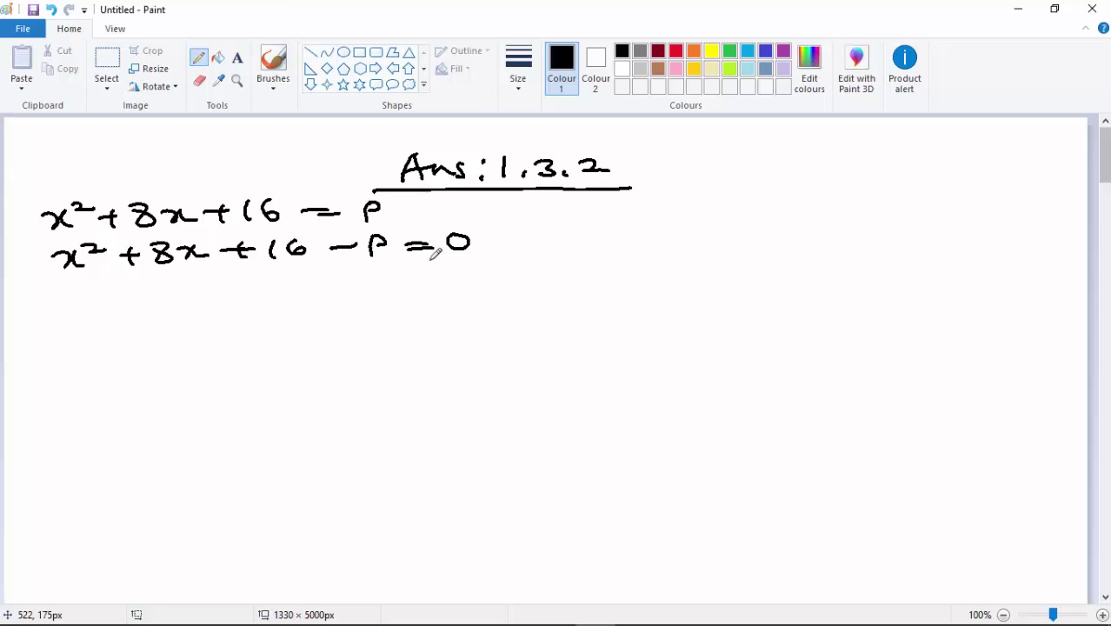
# Step: Write '∴ 0 < 16 − P < 16' on a new line
pyautogui.click(67, 294)
pyautogui.click(67, 302)
pyautogui.click(83, 303)
pyautogui.moveTo(130, 286)
pyautogui.mouseDown()
pyautogui.moveTo(160, 301)
pyautogui.moveTo(214, 302)
pyautogui.mouseUp()
pyautogui.moveTo(236, 284)
pyautogui.mouseDown()
pyautogui.moveTo(229, 297)
pyautogui.moveTo(283, 292)
pyautogui.mouseUp()
pyautogui.moveTo(300, 280)
pyautogui.mouseDown()
pyautogui.moveTo(299, 302)
pyautogui.moveTo(306, 290)
pyautogui.moveTo(421, 291)
pyautogui.mouseUp()
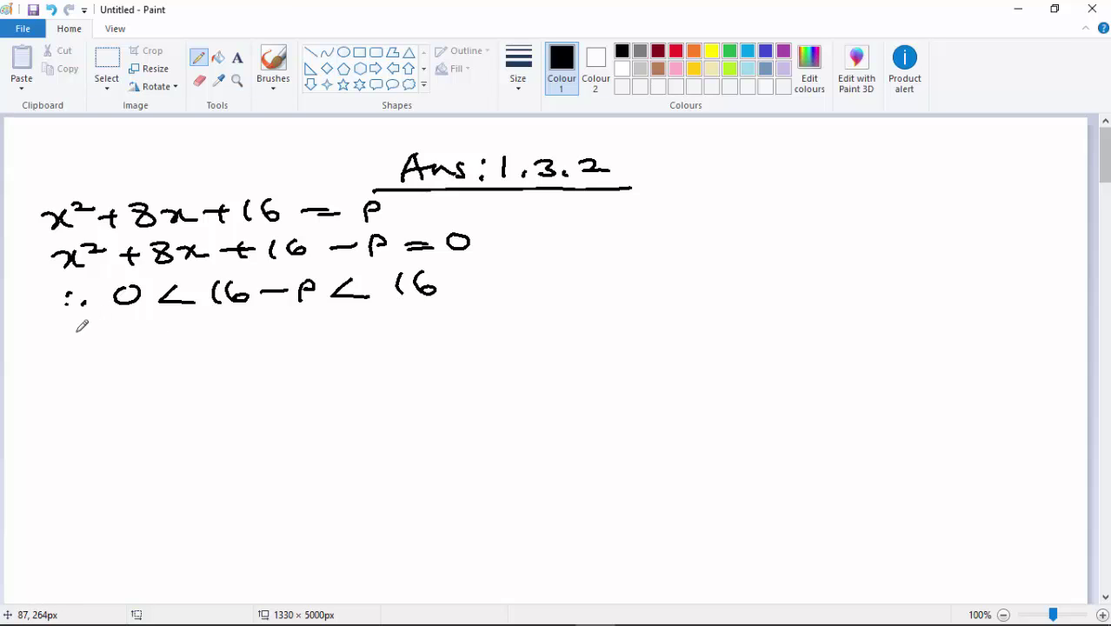
# Step: Write the note 'collect the like terms' and begin the next line with '0 −16'
pyautogui.moveTo(83, 324); pyautogui.dragTo(85, 341)
pyautogui.moveTo(97, 324); pyautogui.dragTo(116, 342)
pyautogui.moveTo(126, 319); pyautogui.dragTo(134, 340)
pyautogui.moveTo(148, 332); pyautogui.dragTo(175, 339)
pyautogui.moveTo(188, 313)
pyautogui.mouseDown()
pyautogui.moveTo(191, 339)
pyautogui.moveTo(197, 324)
pyautogui.mouseUp()
pyautogui.moveTo(220, 318)
pyautogui.mouseDown()
pyautogui.moveTo(222, 328)
pyautogui.moveTo(260, 334)
pyautogui.mouseUp()
pyautogui.moveTo(218, 324)
pyautogui.mouseDown()
pyautogui.moveTo(283, 319)
pyautogui.moveTo(285, 336)
pyautogui.mouseUp()
pyautogui.moveTo(301, 320); pyautogui.dragTo(304, 332)
pyautogui.moveTo(315, 322)
pyautogui.mouseDown()
pyautogui.moveTo(324, 335)
pyautogui.moveTo(410, 318)
pyautogui.moveTo(484, 324)
pyautogui.mouseUp()
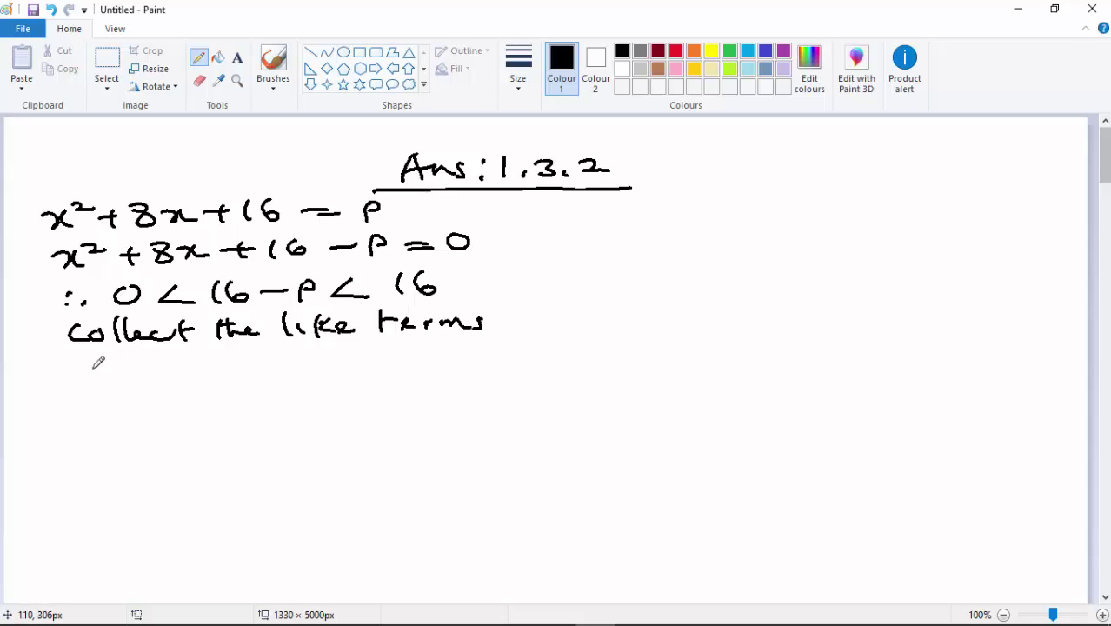
pyautogui.moveTo(104, 363)
pyautogui.mouseDown()
pyautogui.moveTo(247, 381)
pyautogui.moveTo(305, 361)
pyautogui.moveTo(374, 379)
pyautogui.moveTo(475, 376)
pyautogui.mouseUp()
# Step: Finish '16−16' and write the simplified '−16 < −P < 0' below
pyautogui.moveTo(494, 356); pyautogui.dragTo(496, 369)
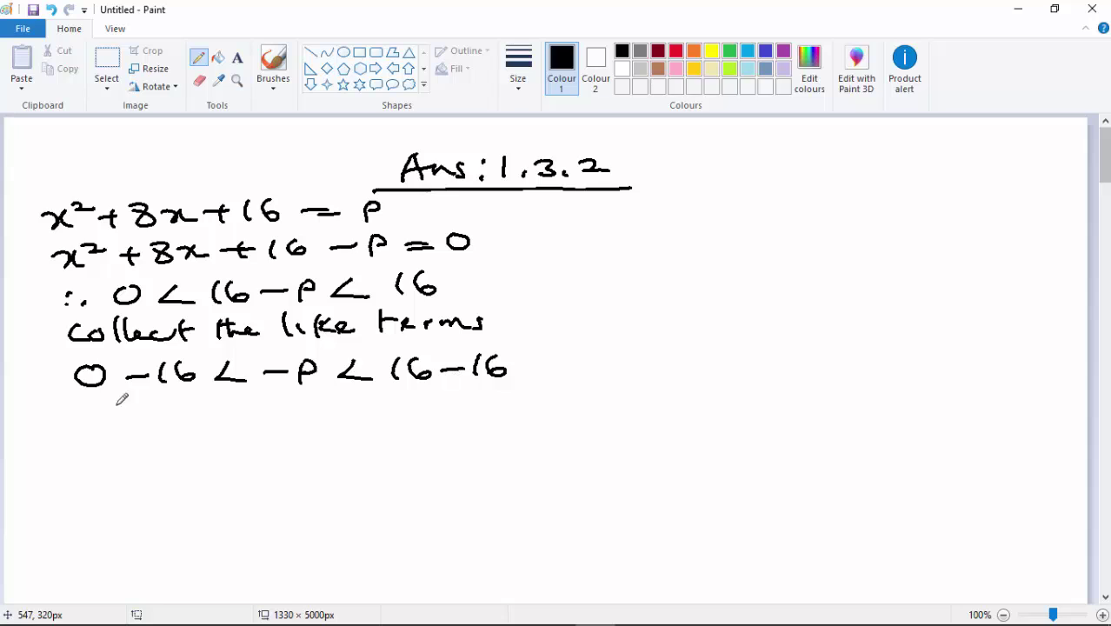
pyautogui.moveTo(90, 410)
pyautogui.mouseDown()
pyautogui.moveTo(211, 397)
pyautogui.moveTo(264, 406)
pyautogui.mouseUp()
pyautogui.moveTo(275, 396)
pyautogui.mouseDown()
pyautogui.moveTo(275, 417)
pyautogui.moveTo(278, 409)
pyautogui.mouseUp()
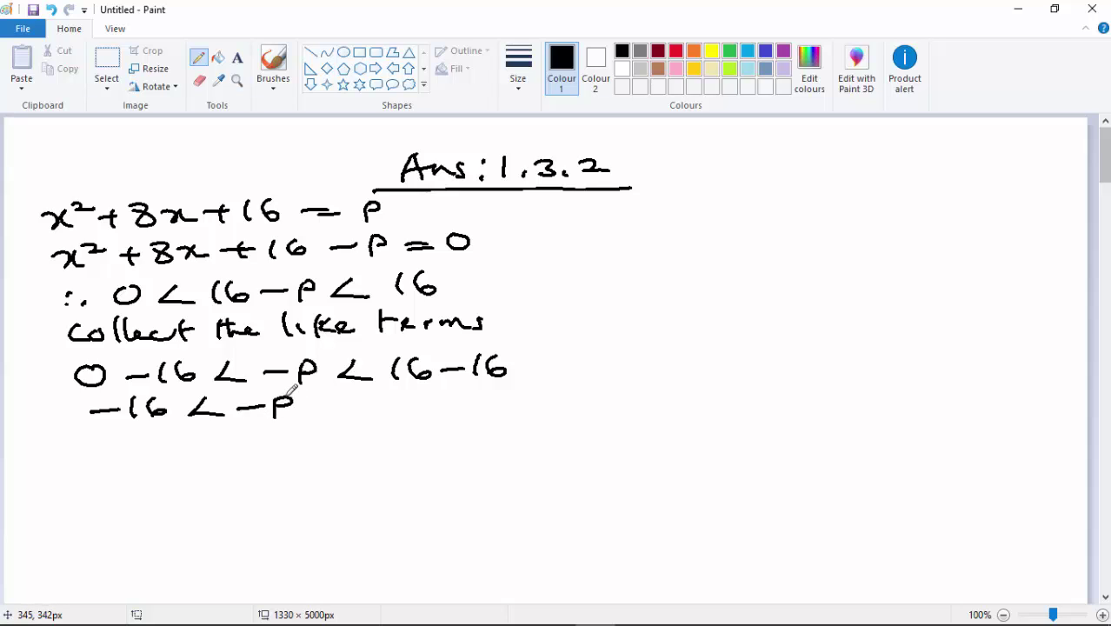
pyautogui.moveTo(339, 390)
pyautogui.mouseDown()
pyautogui.moveTo(348, 414)
pyautogui.moveTo(384, 397)
pyautogui.mouseUp()
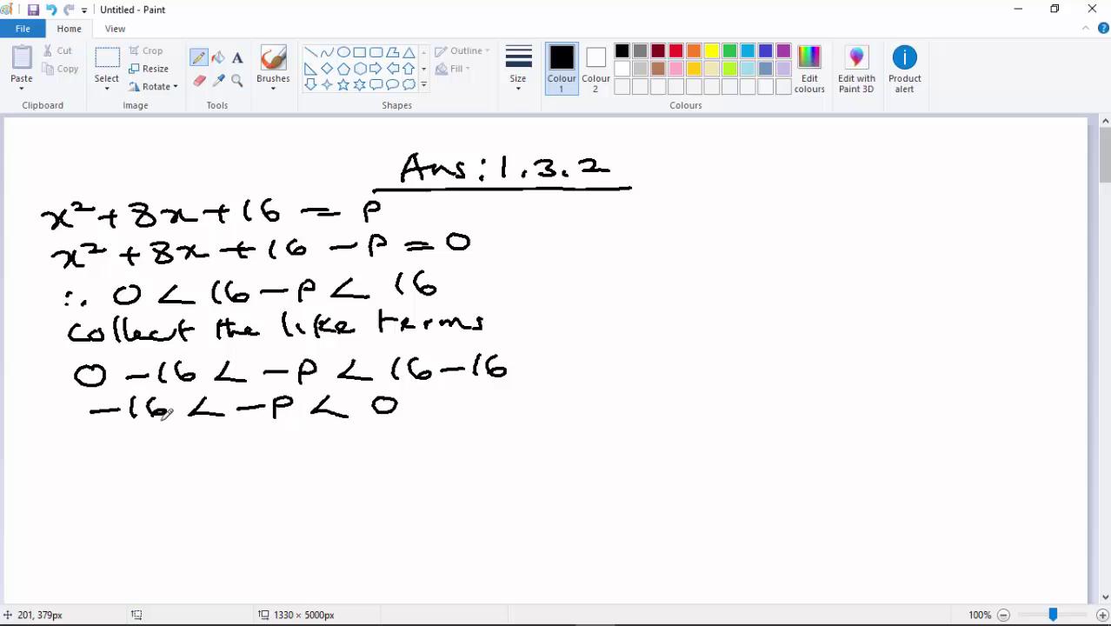
# Step: Split it into '−16 < −P' labelled (i) and '−P < 0' labelled (ii)
pyautogui.moveTo(103, 450); pyautogui.dragTo(139, 453)
pyautogui.moveTo(171, 433)
pyautogui.mouseDown()
pyautogui.moveTo(224, 451)
pyautogui.moveTo(262, 443)
pyautogui.mouseUp()
pyautogui.moveTo(276, 452); pyautogui.dragTo(277, 443)
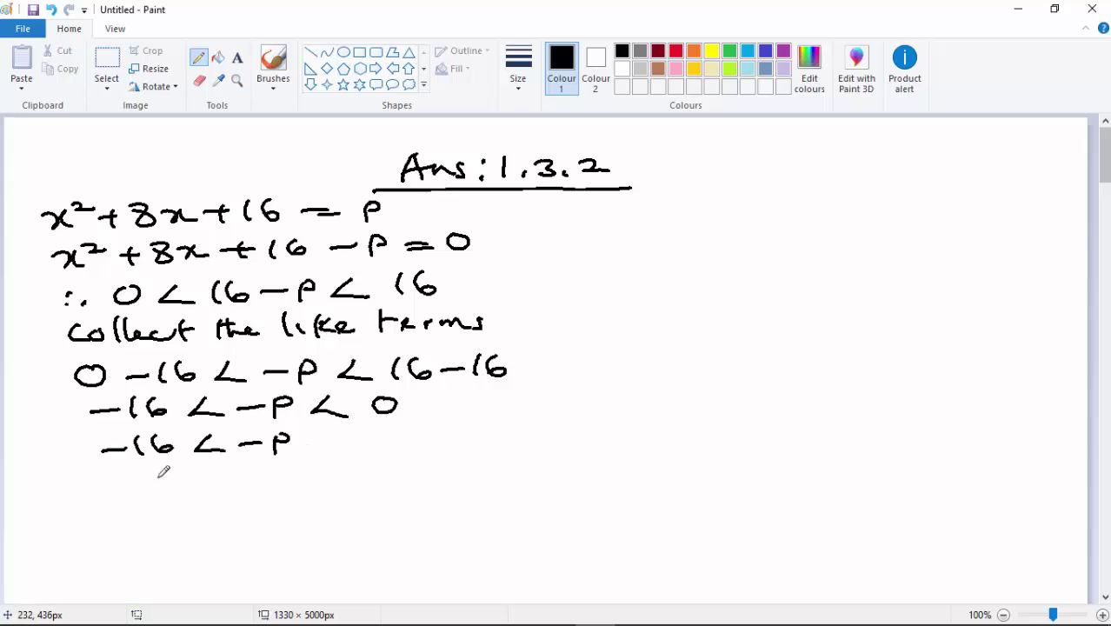
pyautogui.moveTo(133, 476); pyautogui.dragTo(159, 475)
pyautogui.moveTo(171, 489)
pyautogui.mouseDown()
pyautogui.moveTo(186, 465)
pyautogui.moveTo(172, 478)
pyautogui.mouseUp()
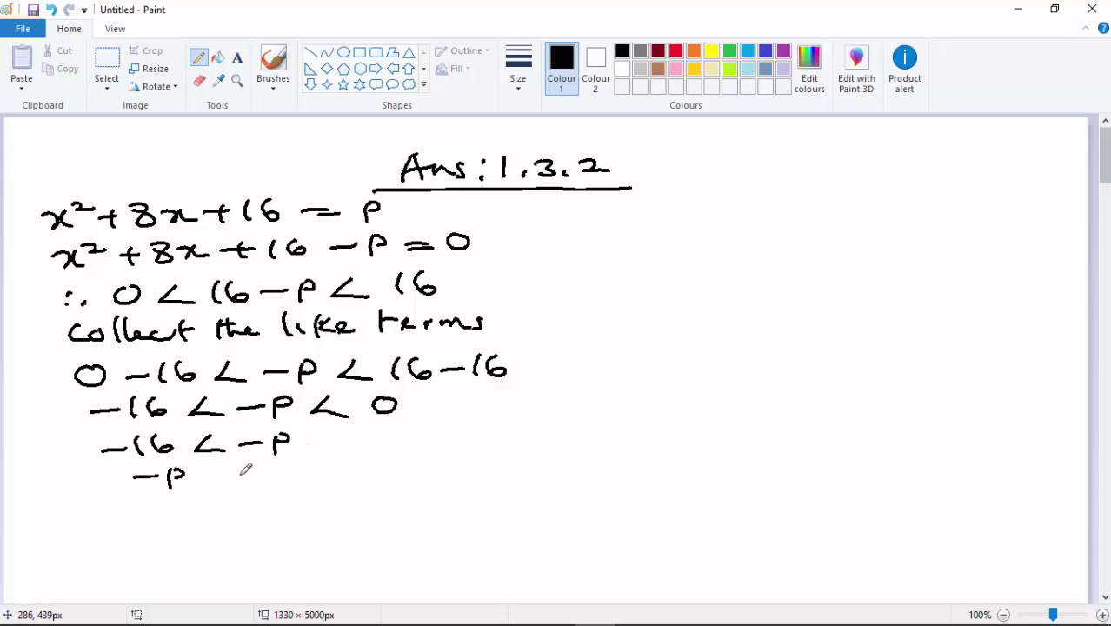
pyautogui.moveTo(247, 466)
pyautogui.mouseDown()
pyautogui.moveTo(221, 480)
pyautogui.moveTo(252, 483)
pyautogui.moveTo(288, 464)
pyautogui.mouseUp()
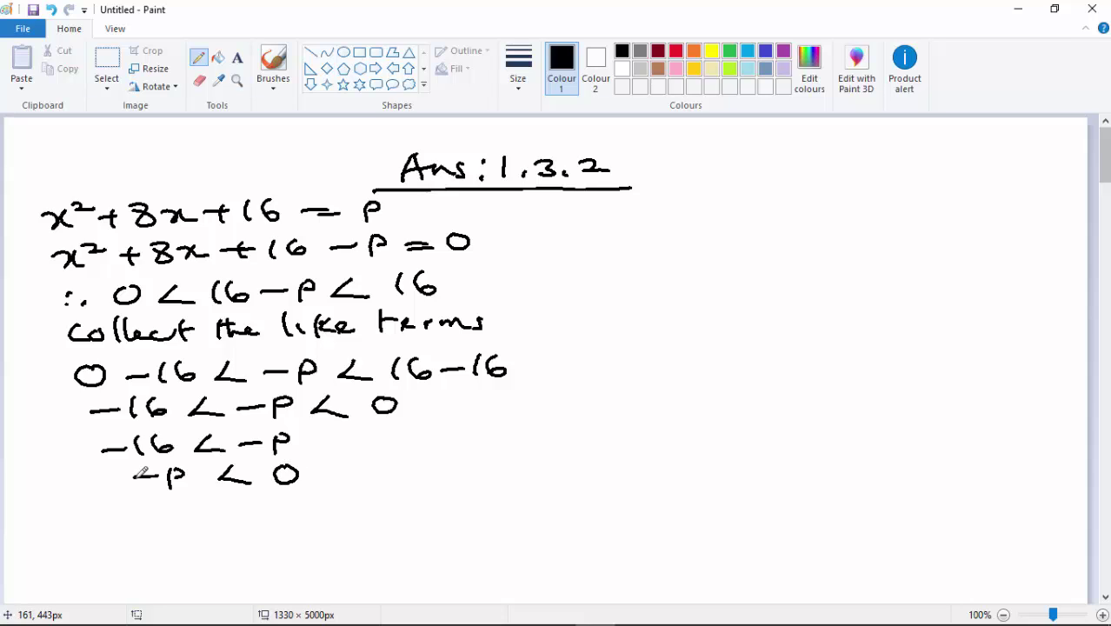
pyautogui.moveTo(325, 442)
pyautogui.mouseDown()
pyautogui.moveTo(431, 440)
pyautogui.moveTo(445, 423)
pyautogui.mouseUp()
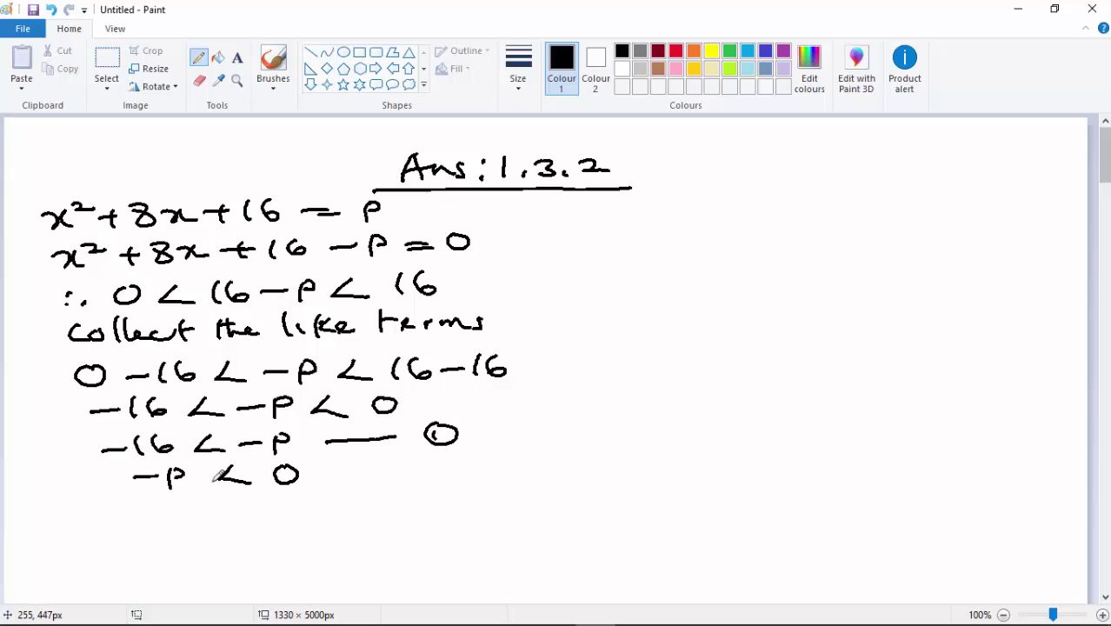
pyautogui.moveTo(335, 477)
pyautogui.mouseDown()
pyautogui.moveTo(459, 461)
pyautogui.moveTo(435, 456)
pyautogui.mouseUp()
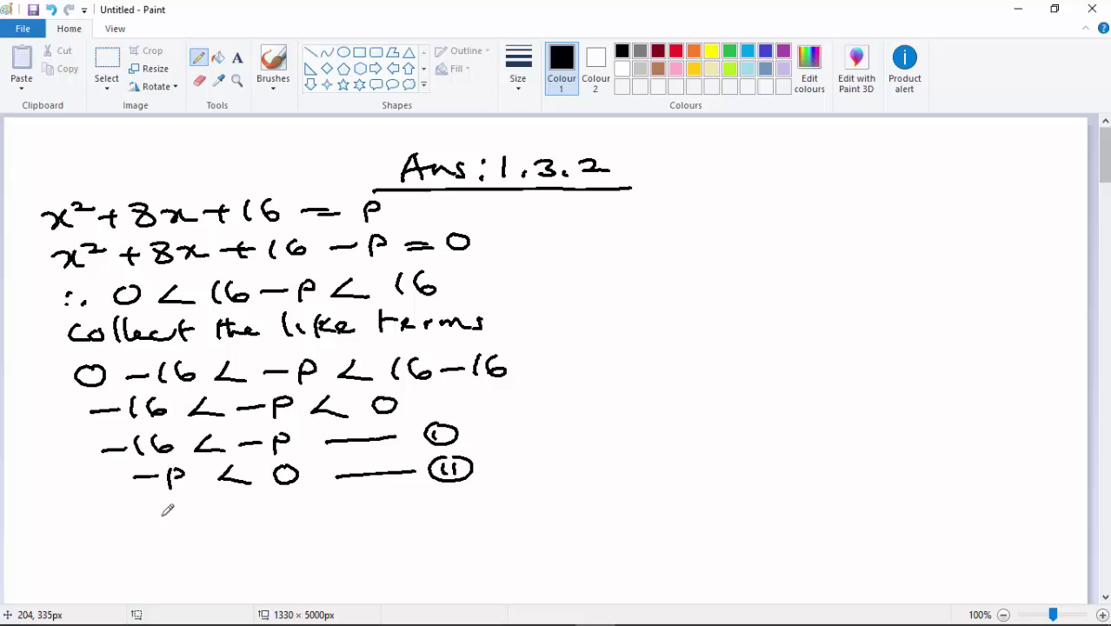
# Step: Write 'multiply both equation by −1.' and draw a vertical divider from the underline downward
pyautogui.moveTo(104, 507)
pyautogui.mouseDown()
pyautogui.moveTo(102, 518)
pyautogui.moveTo(216, 514)
pyautogui.moveTo(233, 494)
pyautogui.moveTo(256, 513)
pyautogui.moveTo(252, 532)
pyautogui.mouseUp()
pyautogui.moveTo(280, 489)
pyautogui.mouseDown()
pyautogui.moveTo(306, 510)
pyautogui.moveTo(411, 514)
pyautogui.moveTo(503, 486)
pyautogui.moveTo(536, 499)
pyautogui.mouseUp()
pyautogui.moveTo(136, 533)
pyautogui.mouseDown()
pyautogui.moveTo(181, 543)
pyautogui.moveTo(177, 556)
pyautogui.moveTo(245, 541)
pyautogui.moveTo(269, 550)
pyautogui.mouseUp()
pyautogui.click(293, 540)
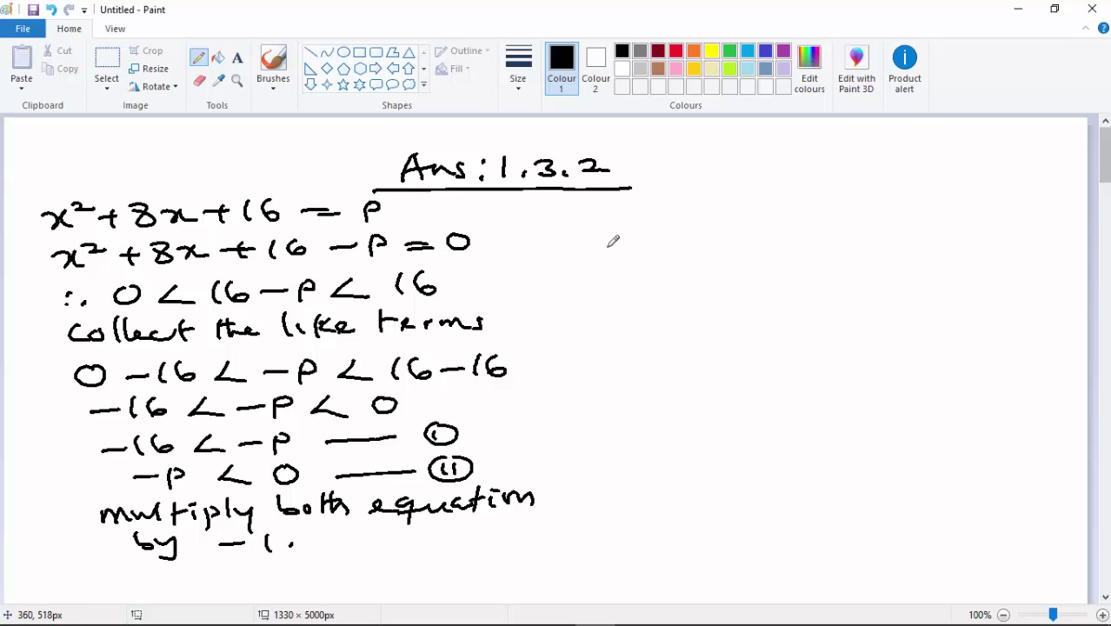
pyautogui.moveTo(584, 190); pyautogui.dragTo(599, 602)
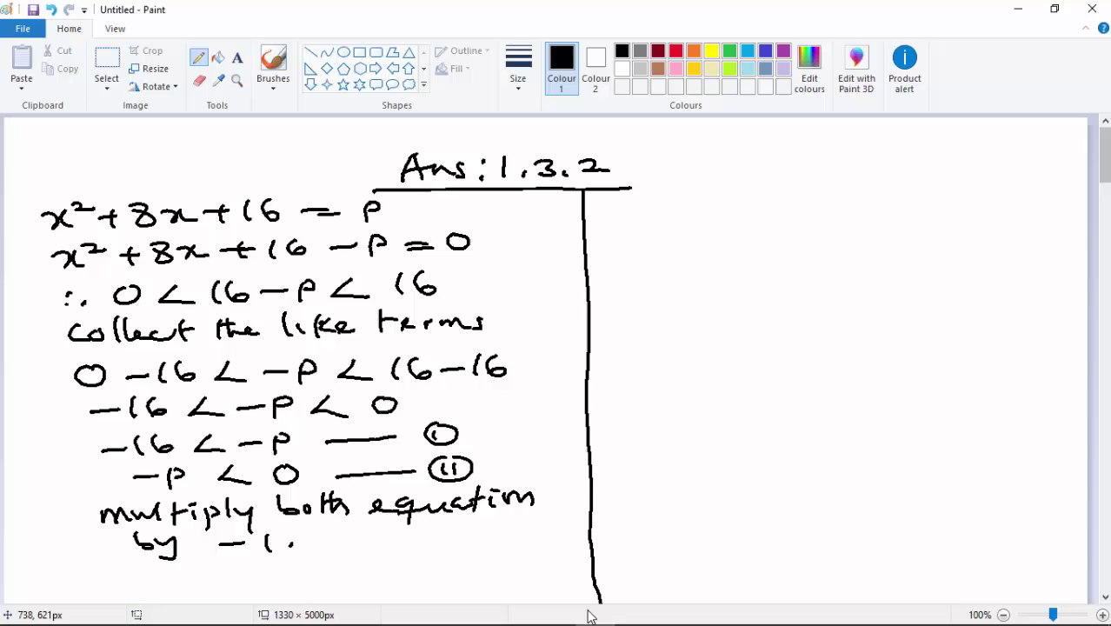
# Step: Write '16 > p' and 'p > 0' at the top of the right column
pyautogui.moveTo(619, 200); pyautogui.dragTo(620, 218)
pyautogui.moveTo(648, 200)
pyautogui.mouseDown()
pyautogui.moveTo(635, 210)
pyautogui.moveTo(709, 206)
pyautogui.moveTo(680, 219)
pyautogui.moveTo(736, 209)
pyautogui.mouseUp()
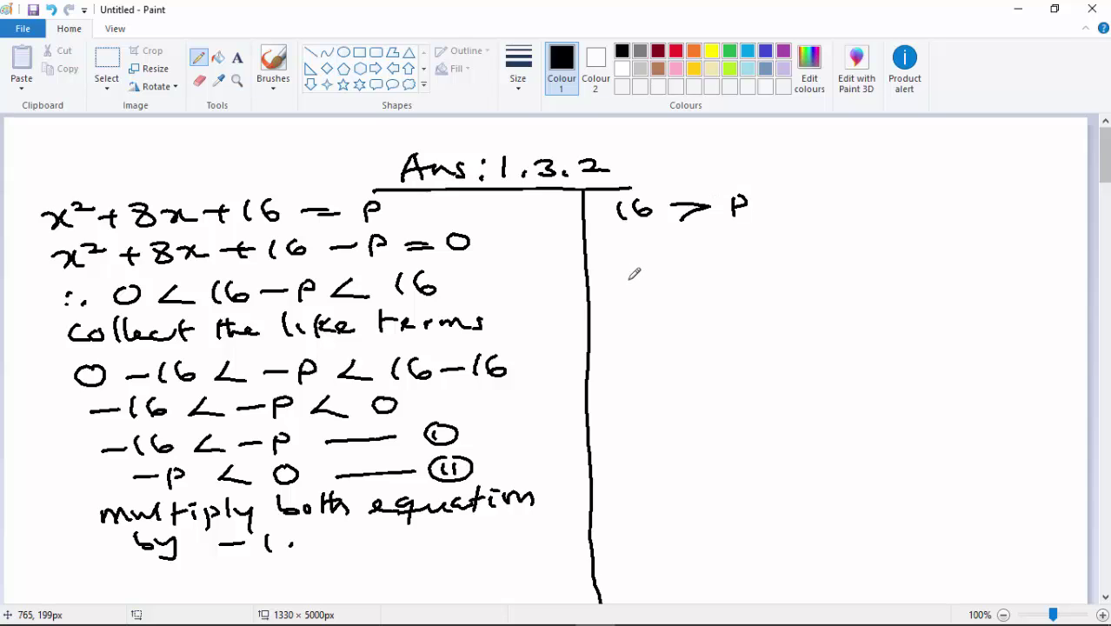
pyautogui.moveTo(641, 236); pyautogui.dragTo(638, 250)
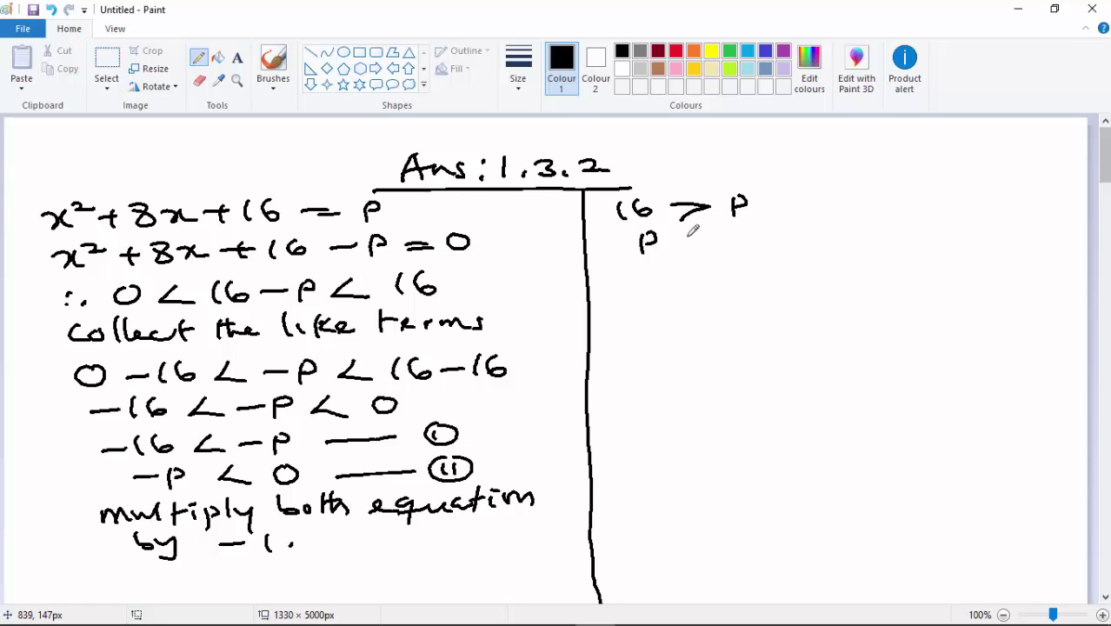
pyautogui.moveTo(685, 223)
pyautogui.mouseDown()
pyautogui.moveTo(708, 243)
pyautogui.moveTo(694, 250)
pyautogui.mouseUp()
pyautogui.moveTo(746, 223); pyautogui.dragTo(745, 223)
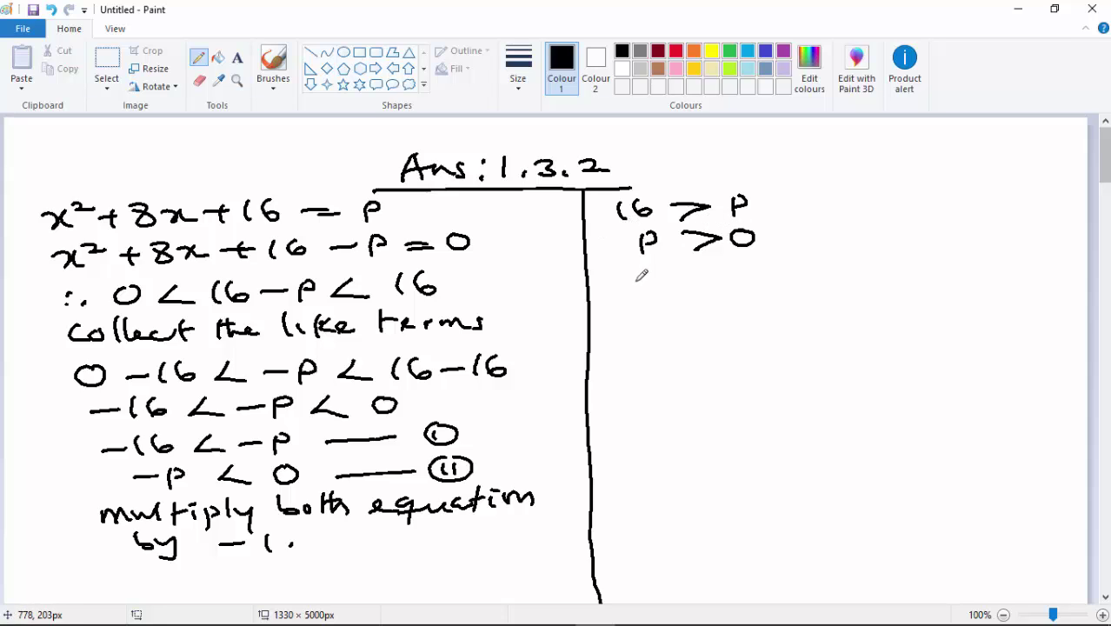
# Step: Write 'p < 16' and '0 < p' beneath them
pyautogui.moveTo(635, 269)
pyautogui.mouseDown()
pyautogui.moveTo(634, 291)
pyautogui.moveTo(717, 287)
pyautogui.mouseUp()
pyautogui.moveTo(749, 268); pyautogui.dragTo(739, 277)
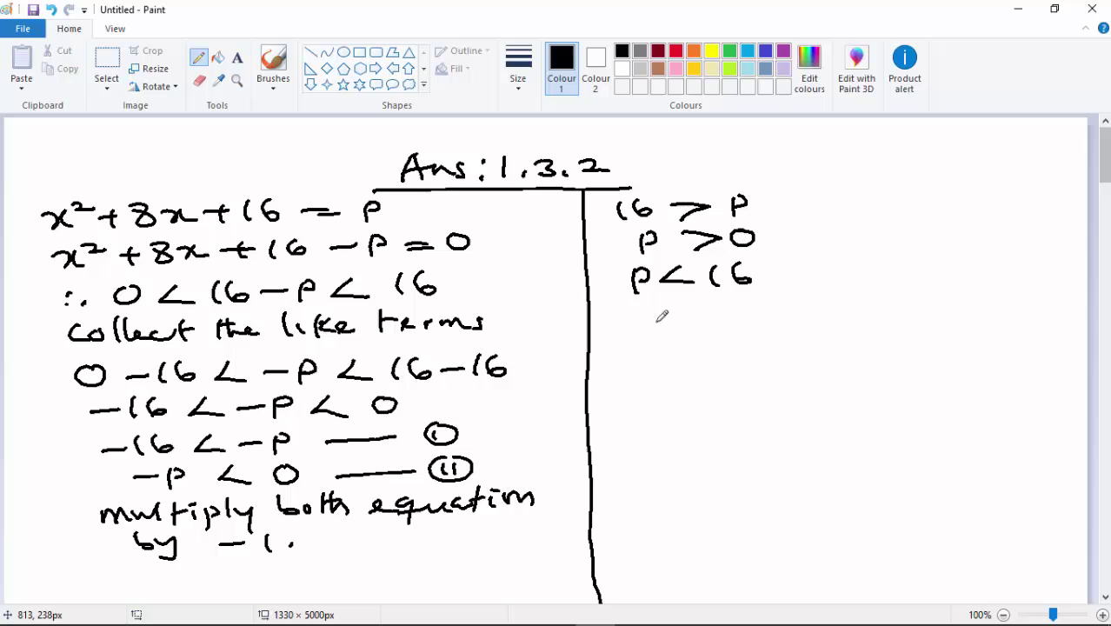
pyautogui.moveTo(647, 304); pyautogui.dragTo(652, 306)
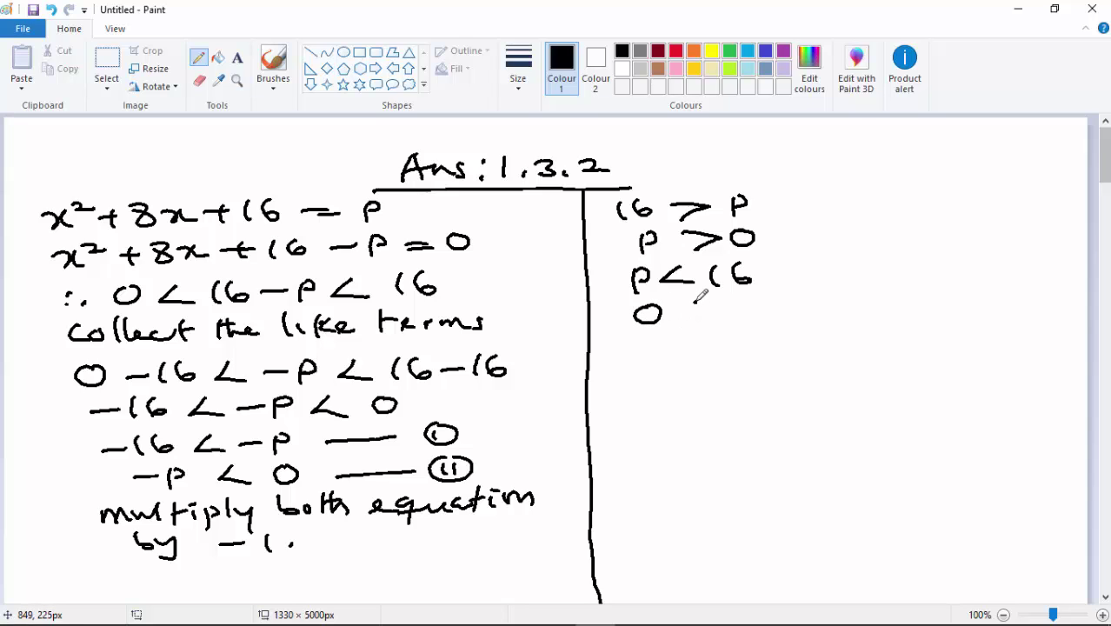
pyautogui.moveTo(704, 292)
pyautogui.mouseDown()
pyautogui.moveTo(681, 317)
pyautogui.moveTo(750, 311)
pyautogui.mouseUp()
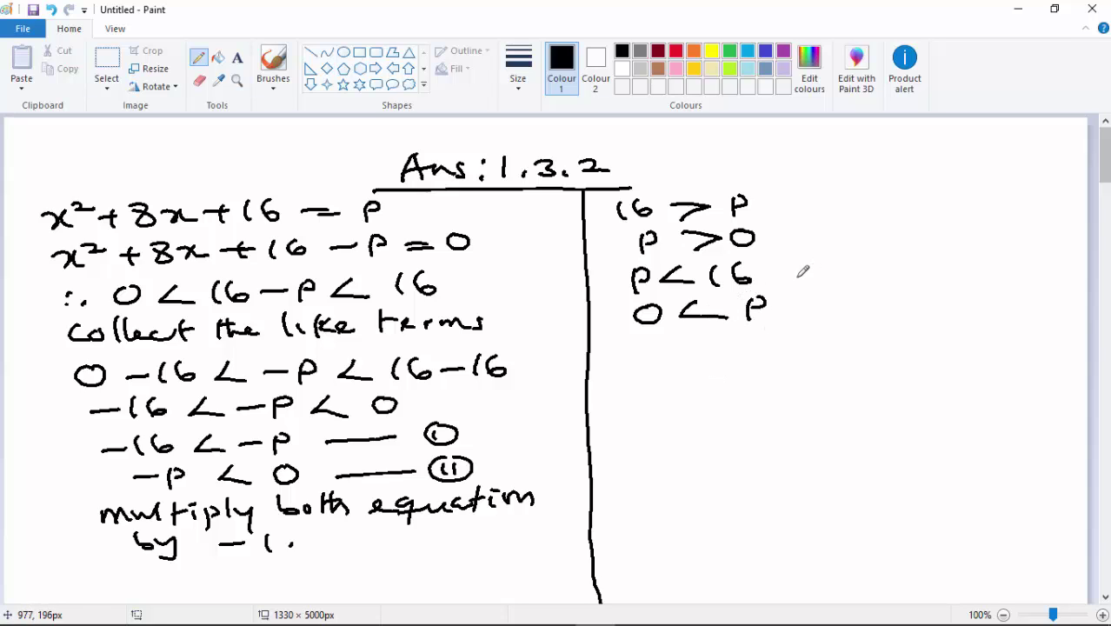
# Step: Bracket 'p < 16' with '0 < p' and write the conclusion '0 < p < 16.' below
pyautogui.moveTo(805, 253); pyautogui.dragTo(785, 319)
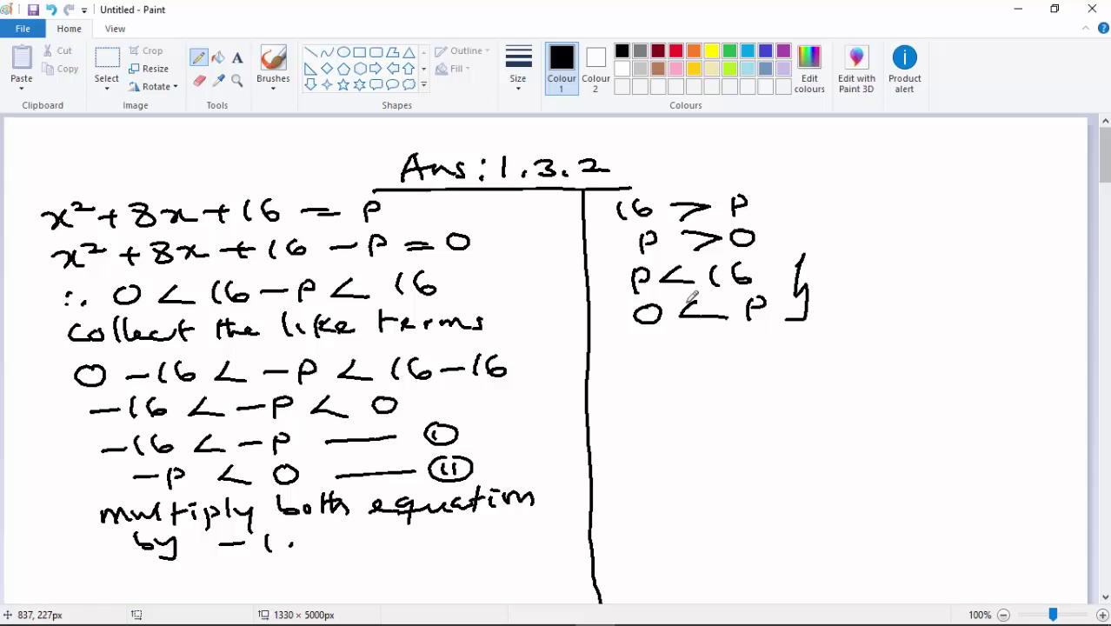
pyautogui.moveTo(628, 360); pyautogui.dragTo(692, 376)
pyautogui.moveTo(715, 351)
pyautogui.mouseDown()
pyautogui.moveTo(714, 375)
pyautogui.moveTo(716, 365)
pyautogui.mouseUp()
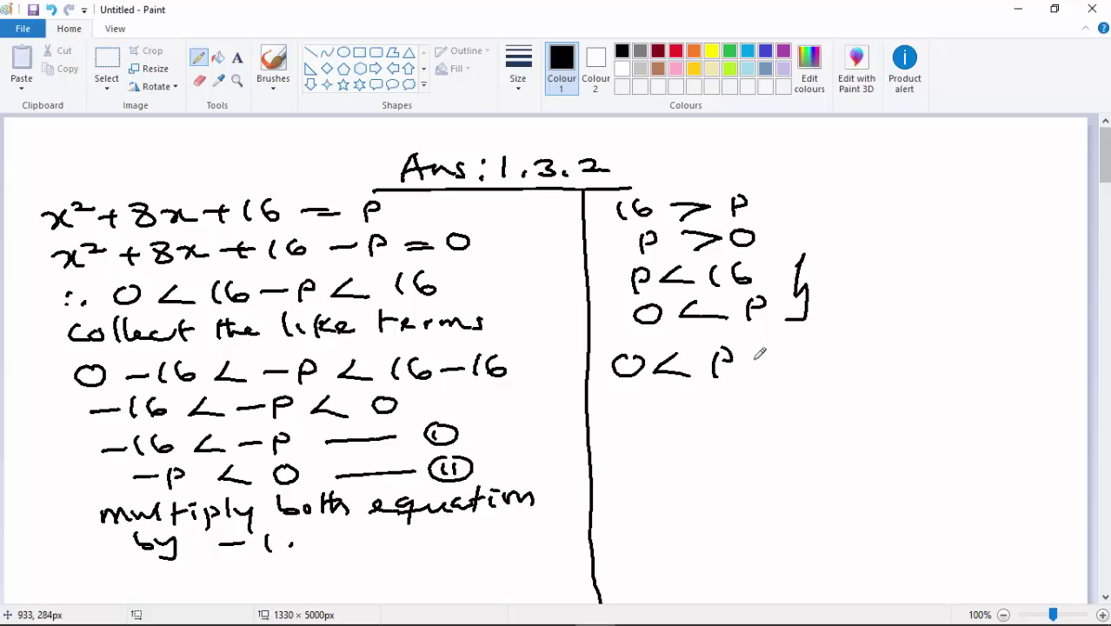
pyautogui.moveTo(783, 347)
pyautogui.mouseDown()
pyautogui.moveTo(786, 373)
pyautogui.moveTo(807, 372)
pyautogui.mouseUp()
pyautogui.moveTo(837, 347)
pyautogui.mouseDown()
pyautogui.moveTo(828, 365)
pyautogui.moveTo(835, 358)
pyautogui.mouseUp()
pyautogui.click(859, 369)
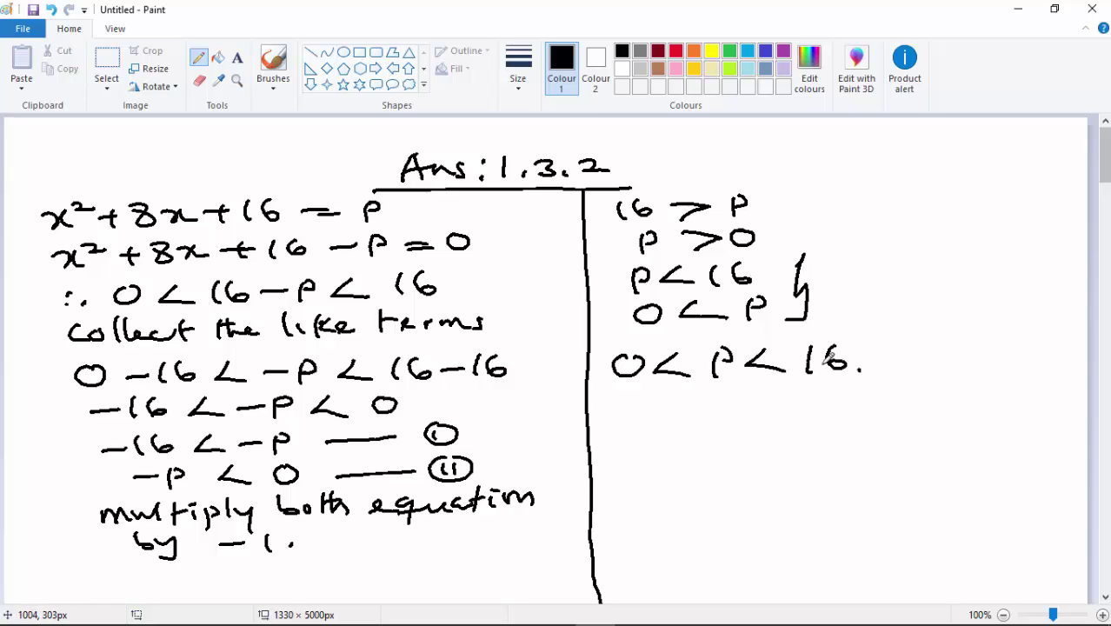